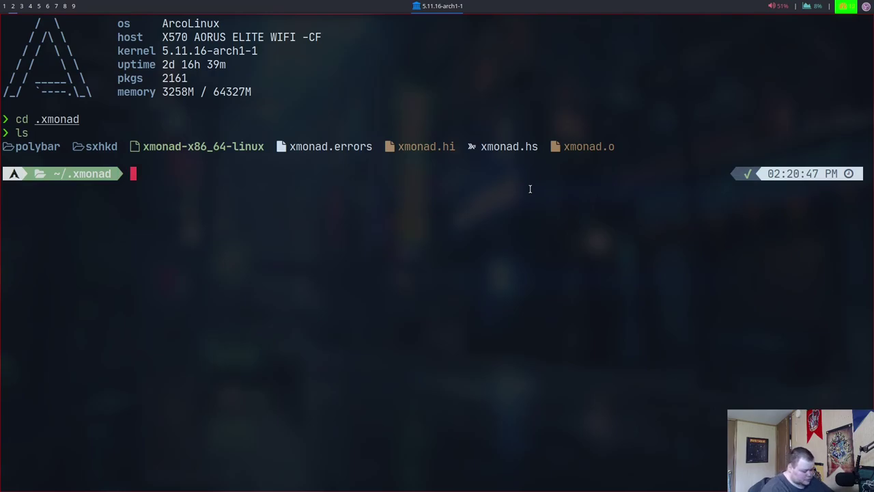
Open xmonad.hs from the .xmonad directory in the Vim editor and go to the beginning of the file
text(v x)
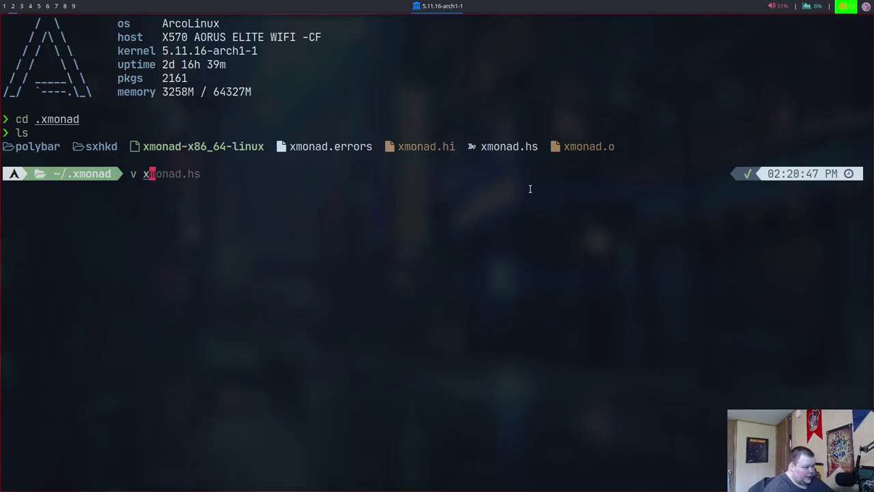
key(Right)
key(Return)
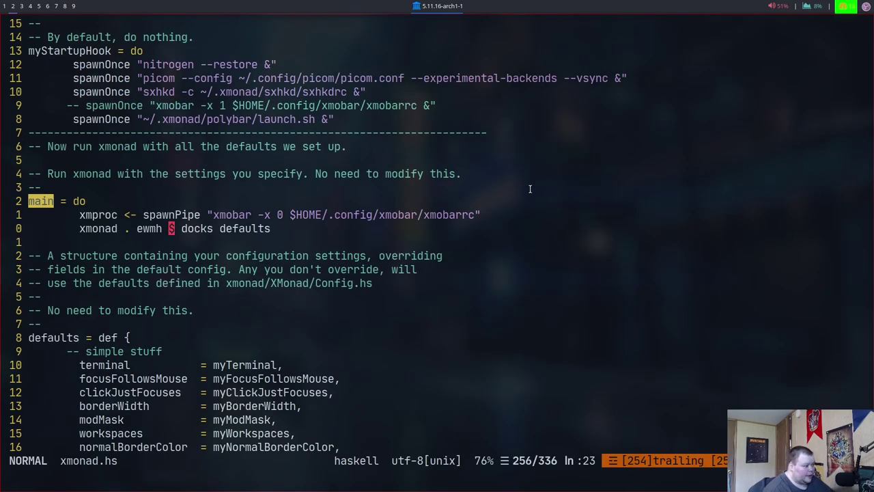
key(g)
key(g)
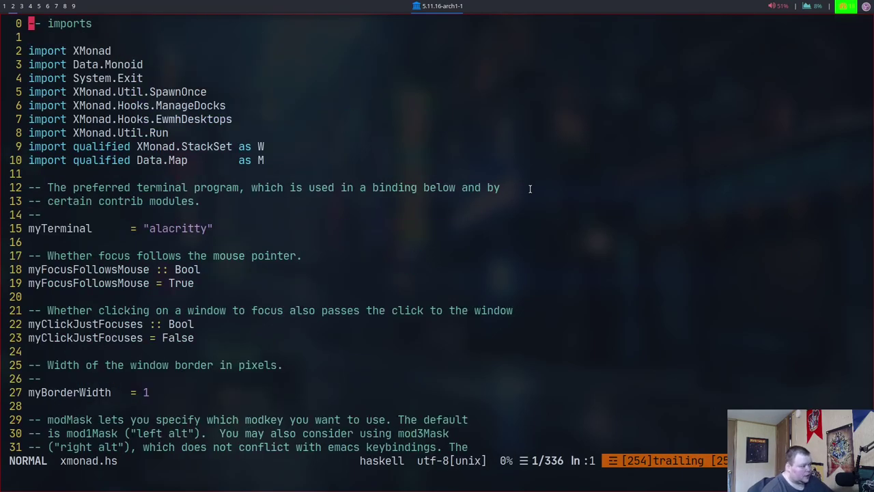
Examine the import lines at the beginning of xmonad.hs, including the ManageDocks and EwmhDesktops hooks
key(j)
key(j)
key(j)
key(j)
key(j)
key(j)
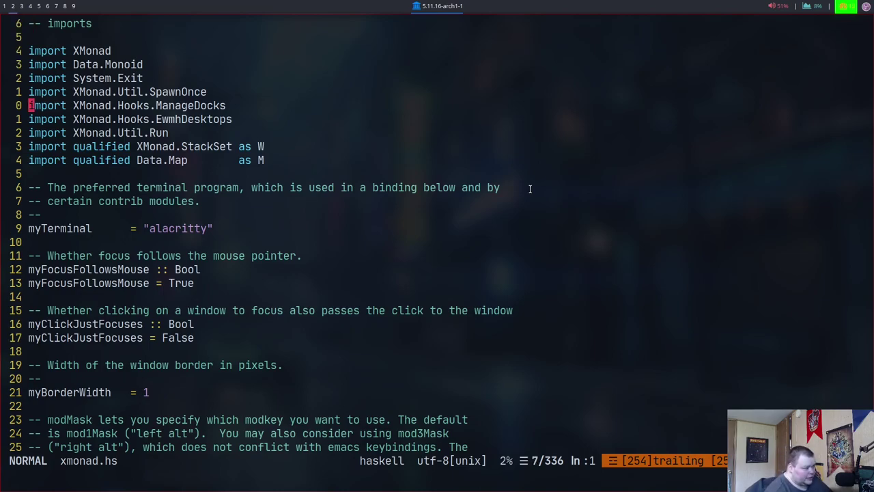
key(k)
key(k)
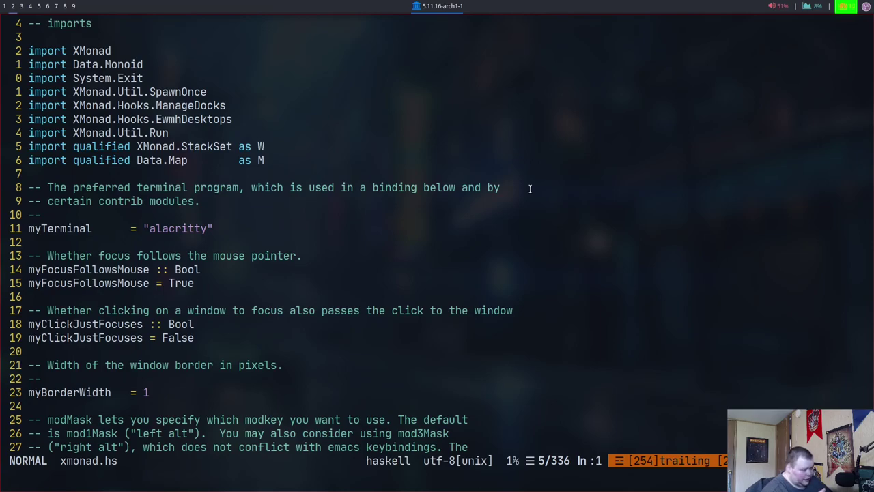
Read through the basic settings for terminal, mouse focus, border width, modkey, workspaces and border colors, down to the key bindings
key(j)
key(j)
key(j)
key(j)
key(j)
key(j)
key(j)
key(j)
key(j)
key(j)
key(j)
key(j)
key(j)
key(j)
key(k)
key(k)
key(k)
key(j)
key(j)
key(j)
key(j)
key(j)
key(j)
key(j)
key(j)
key(j)
key(j)
key(j)
key(j)
key(j)
key(j)
key(j)
key(j)
key(j)
key(j)
key(j)
key(j)
key(j)
key(j)
key(j)
key(k)
key(j)
key(j)
key(j)
key(j)
key(j)
key(j)
key(j)
key(j)
key(j)
key(j)
key(j)
key(j)
key(j)
key(j)
key(j)
key(j)
key(j)
key(j)
key(j)
key(j)
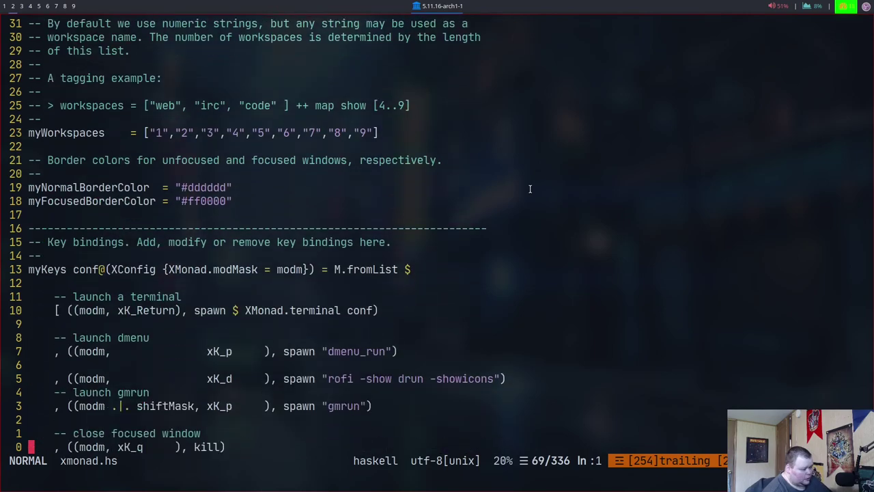
Examine the key bindings that launch the terminal, dmenu, rofi and gmrun and close the focused window
key(k)
key(k)
key(k)
key(k)
key(k)
key(j)
key(j)
key(j)
key(j)
key(j)
key(j)
key(j)
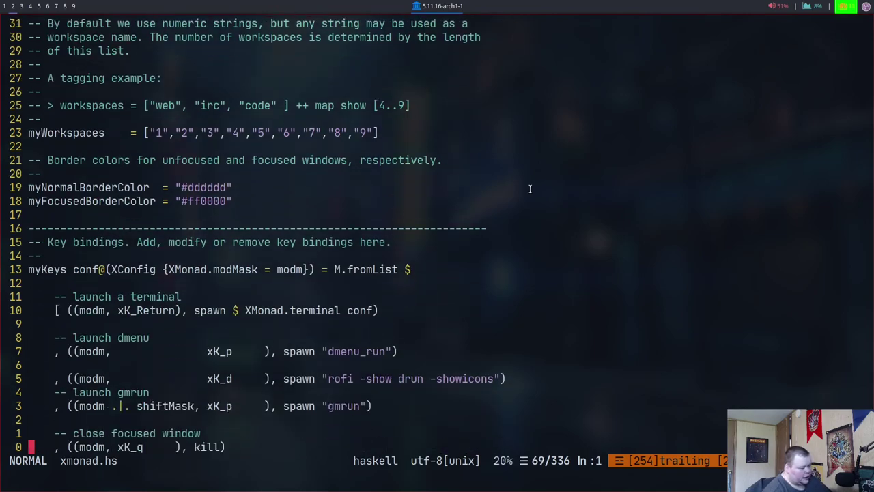
key(k)
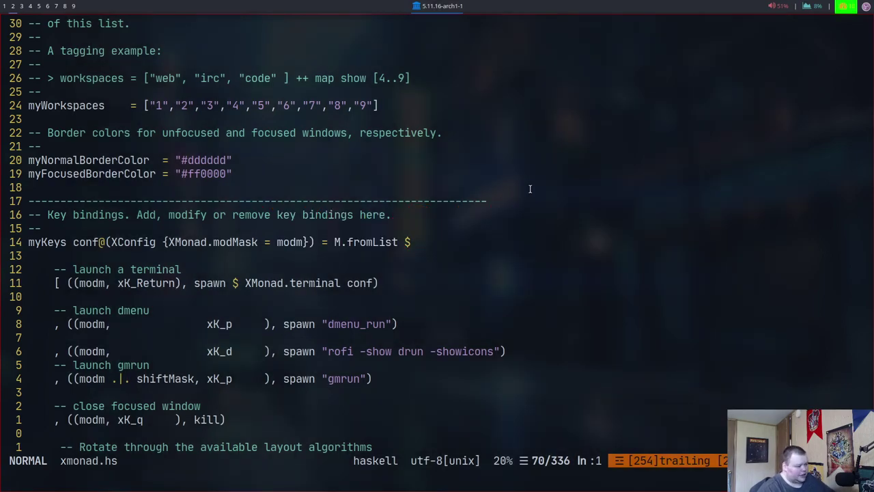
Review the layout and window management key bindings, from rotating layouts through swapping and resizing to quitting xmonad
key(j)
key(j)
key(j)
key(j)
key(j)
key(j)
key(j)
key(j)
key(j)
key(j)
key(j)
key(j)
key(j)
key(j)
key(j)
key(j)
key(j)
key(j)
key(j)
key(j)
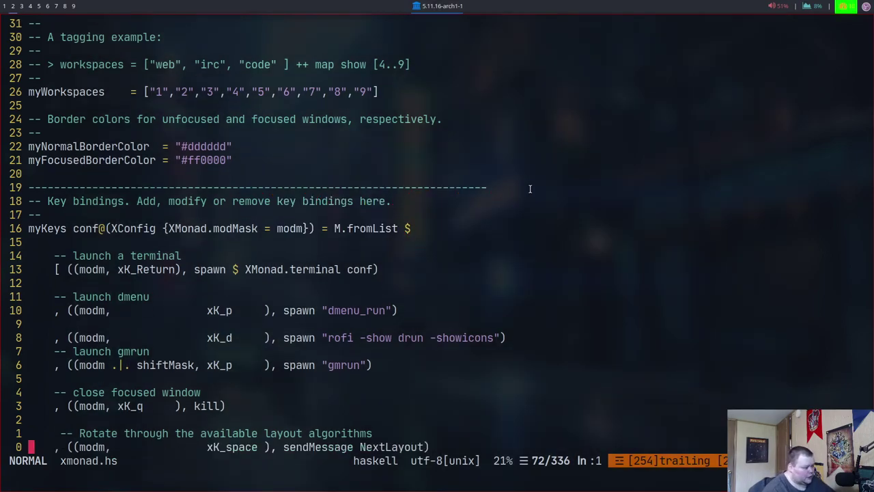
key(j)
key(j)
key(j)
key(j)
key(j)
key(j)
key(j)
key(j)
key(j)
key(j)
key(j)
key(j)
key(j)
key(j)
key(j)
key(j)
key(j)
key(j)
key(j)
key(j)
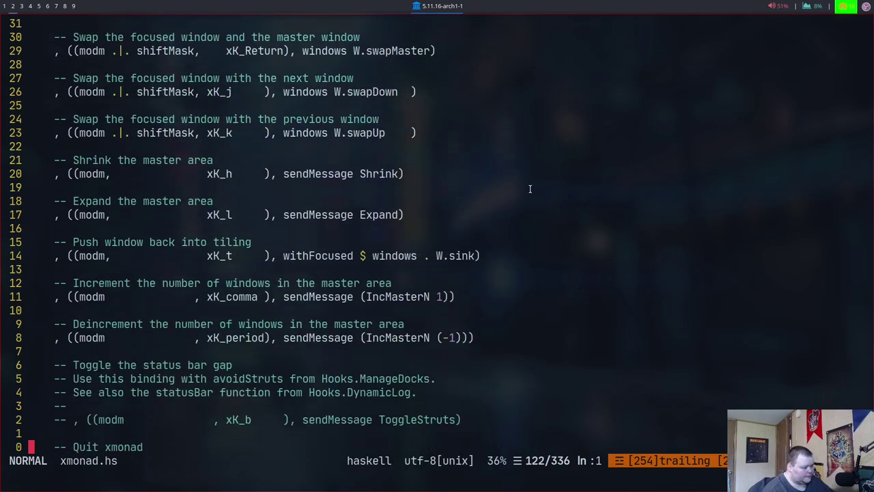
Review the bindings for switching workspaces and Xinerama screens, down to the first mouse bindings in xmonad.hs
key(j)
key(j)
key(j)
key(j)
key(j)
key(j)
key(j)
key(j)
key(j)
key(j)
key(j)
key(j)
key(j)
key(j)
key(j)
key(j)
key(j)
key(j)
key(j)
key(j)
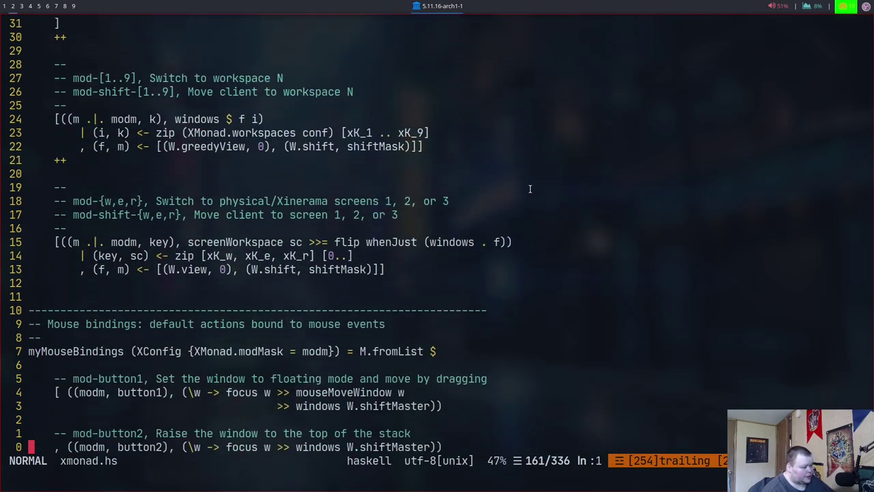
Read on through the rest of xmonad.hs to the event hook, log hook and startup hook sections
key(j)
key(j)
key(j)
key(j)
key(j)
key(j)
key(j)
key(j)
key(j)
key(j)
key(j)
key(j)
key(j)
key(j)
key(j)
key(j)
key(j)
key(j)
key(j)
key(j)
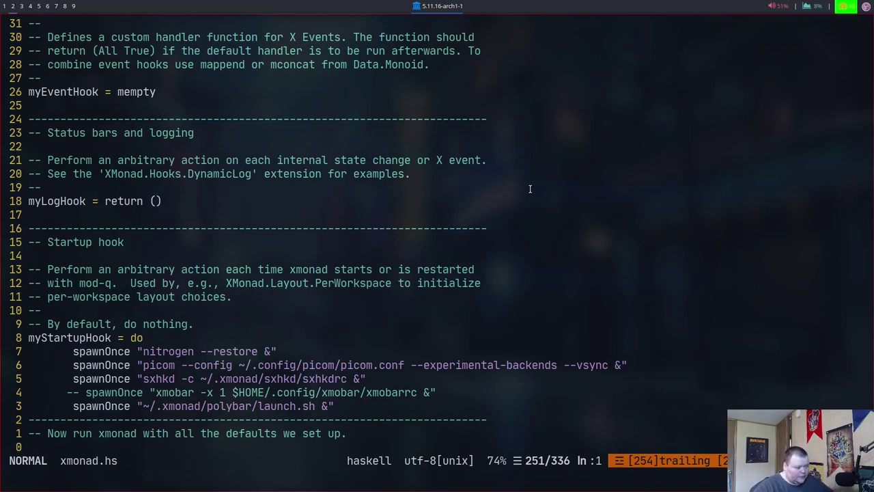
Examine the main block with its xmobar spawnPipe line and the ewmh docks defaults line
key(j)
key(j)
key(j)
key(j)
key(j)
key(j)
key(j)
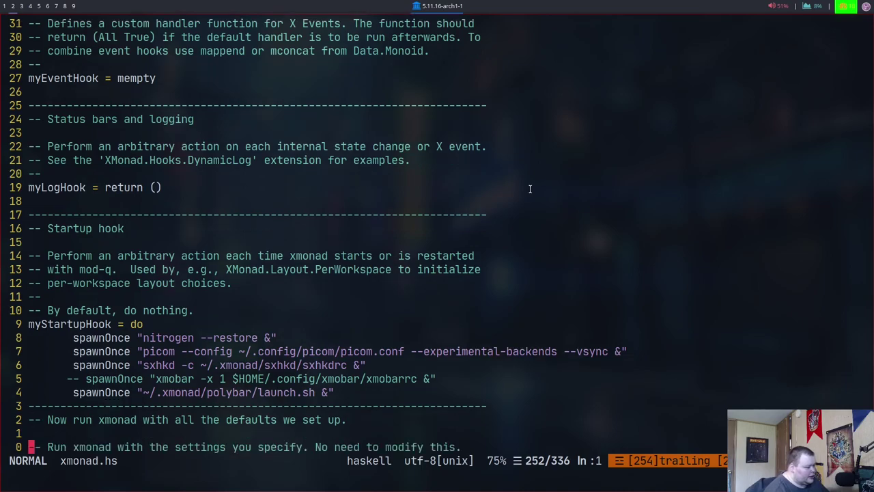
key(k)
key(k)
key(k)
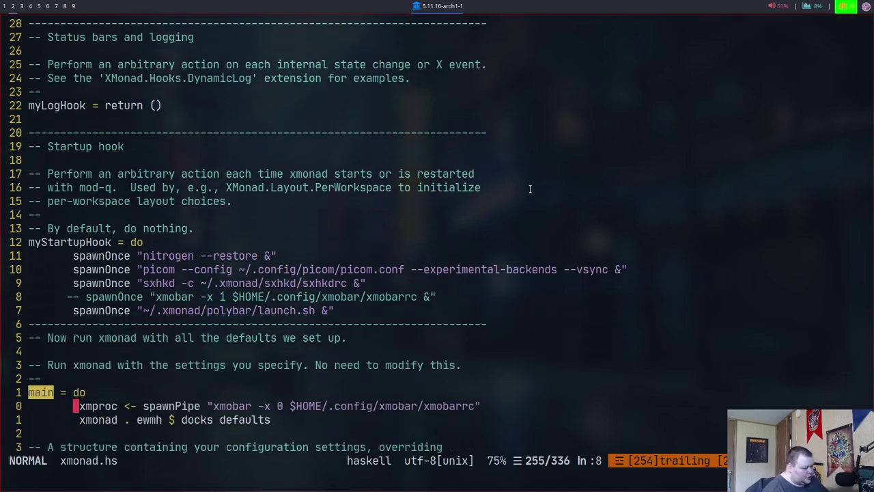
key(l)
key(l)
key(l)
key(l)
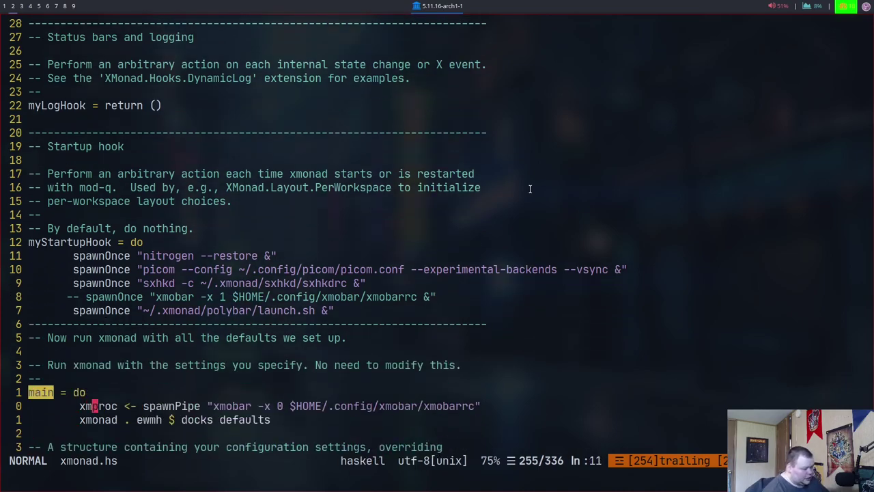
key(k)
key(k)
key(k)
key(k)
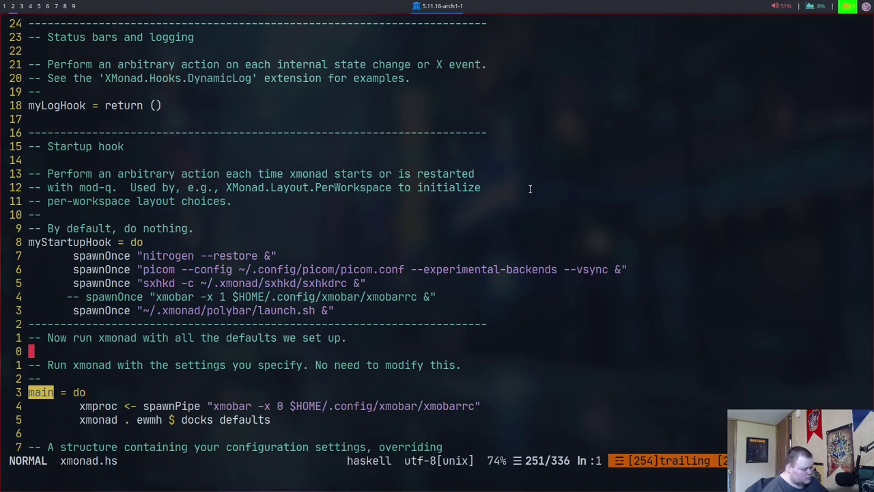
Comment out the xmproc spawnPipe line in the main block with a leading --
key(j)
key(j)
key(j)
key(j)
key(h)
key(h)
key(h)
key(h)
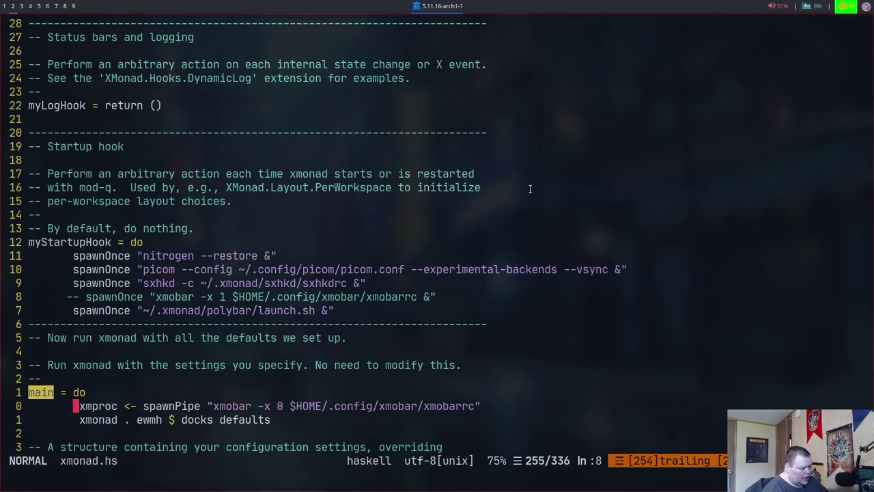
text(0i)
text(--)
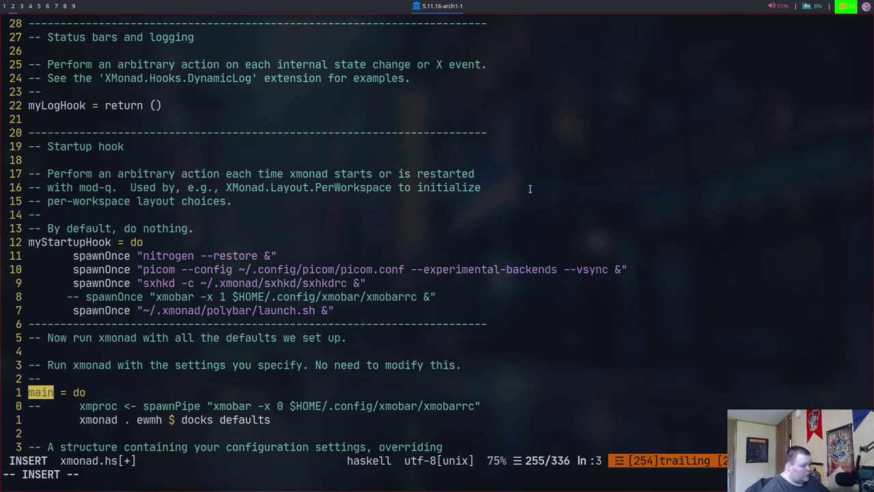
Examine the commented-out xmobar spawnOnce line in myStartupHook
key(Up)
key(Up)
key(Up)
key(Up)
key(Up)
key(Up)
key(Up)
key(Up)
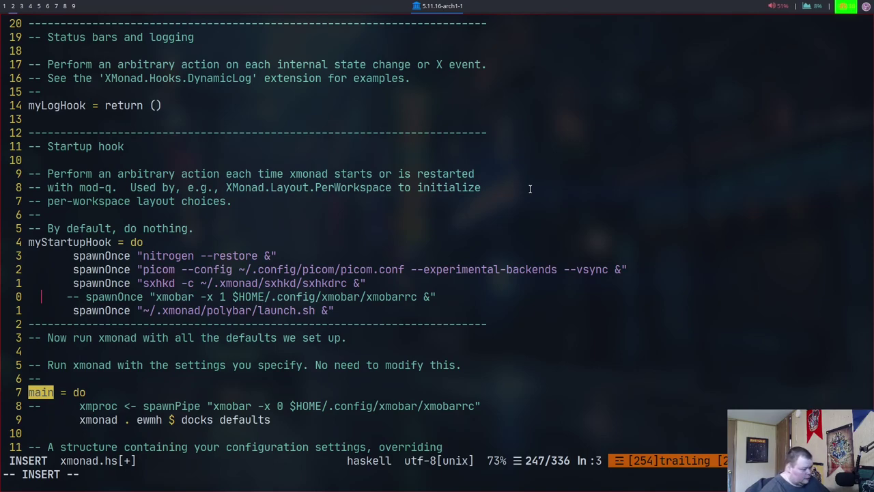
Open a second terminal window and stop the running bar with killall polybar
key(super+Return)
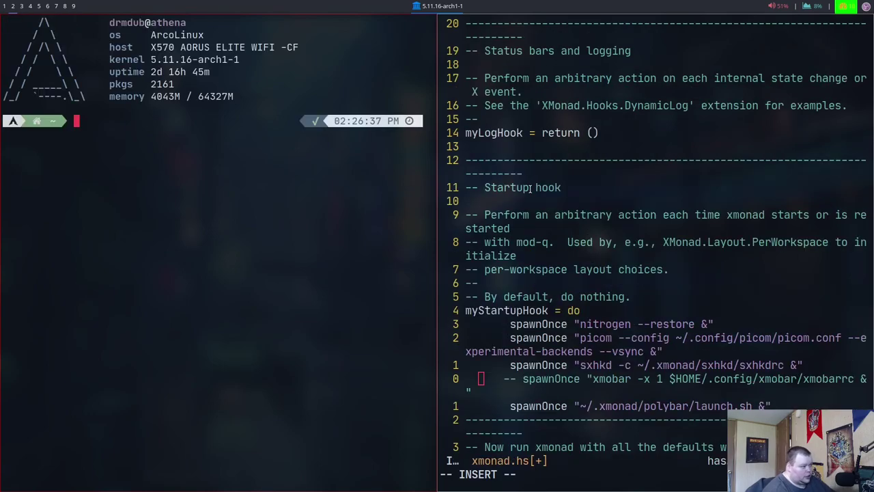
text(killall po)
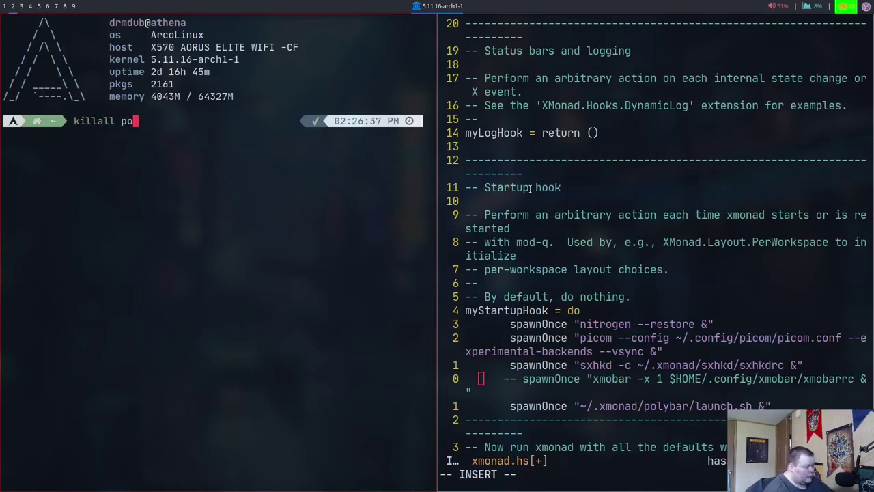
text(lybar)
key(Return)
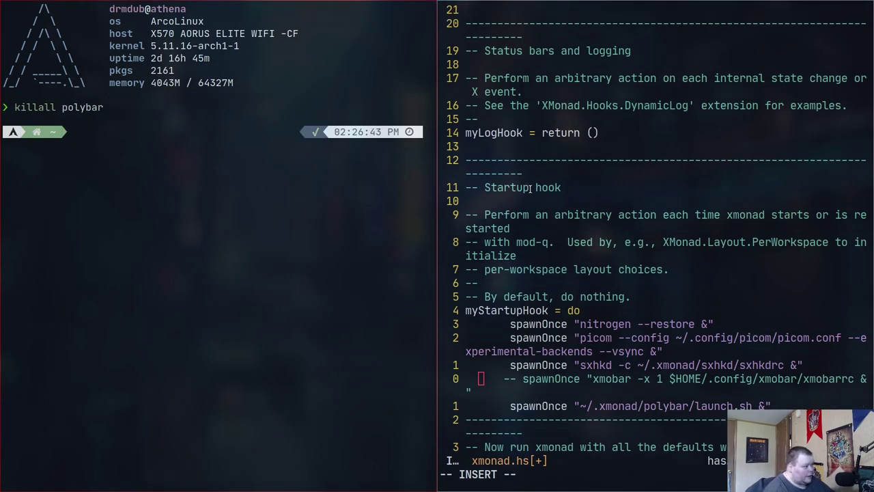
Try to start xmobar with xmobar -x 0 $HOME/.config/xmobar/xmobarrc and inspect the terminal output
text(x)
key(Right)
key(Return)
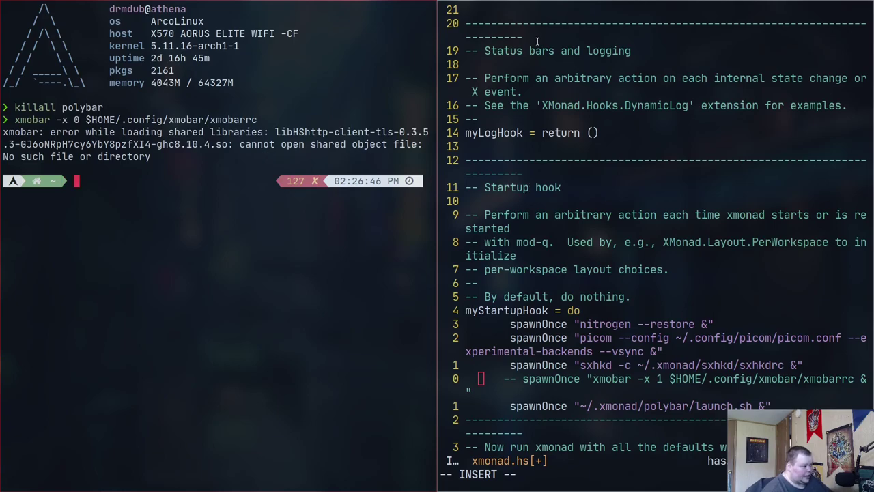
drag(163, 157, 50, 132)
click(226, 187)
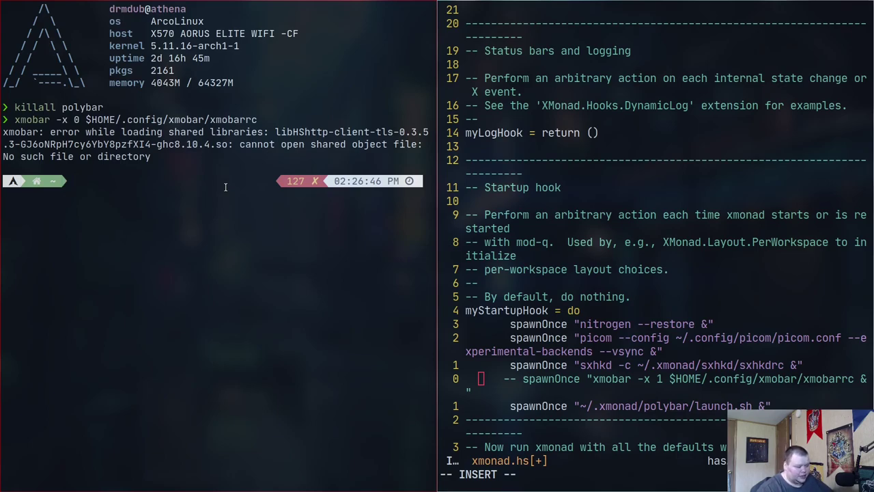
Try to start polybar from the application launcher's run mode
key(super+p)
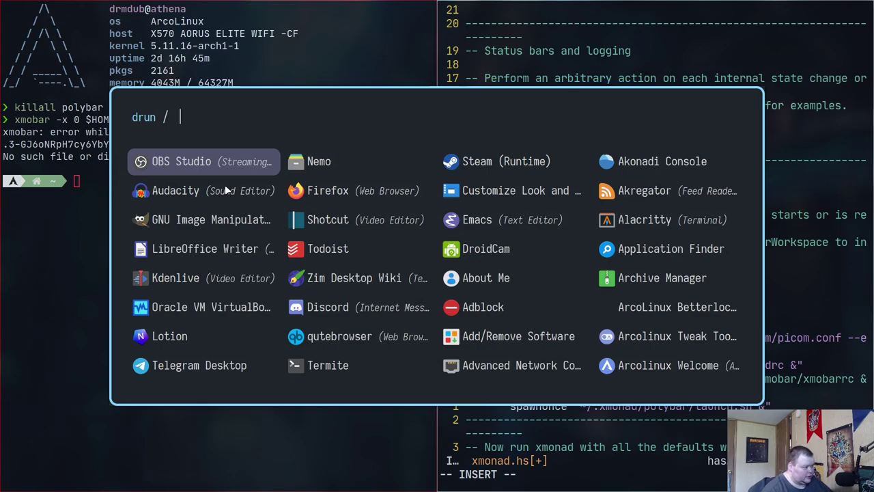
key(ctrl+Tab)
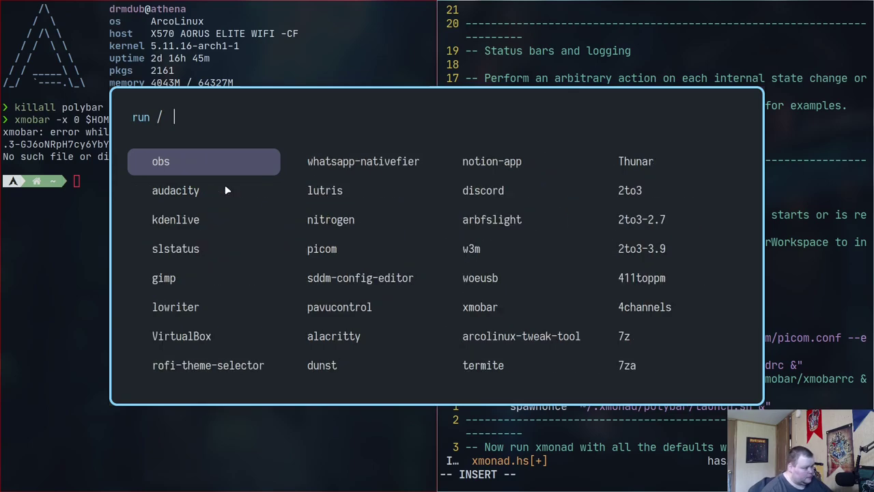
text(polybar)
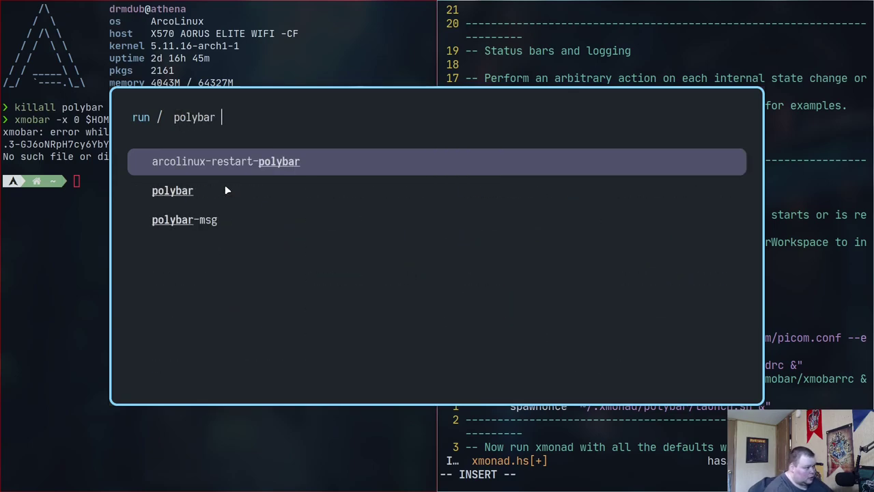
double_click(228, 190)
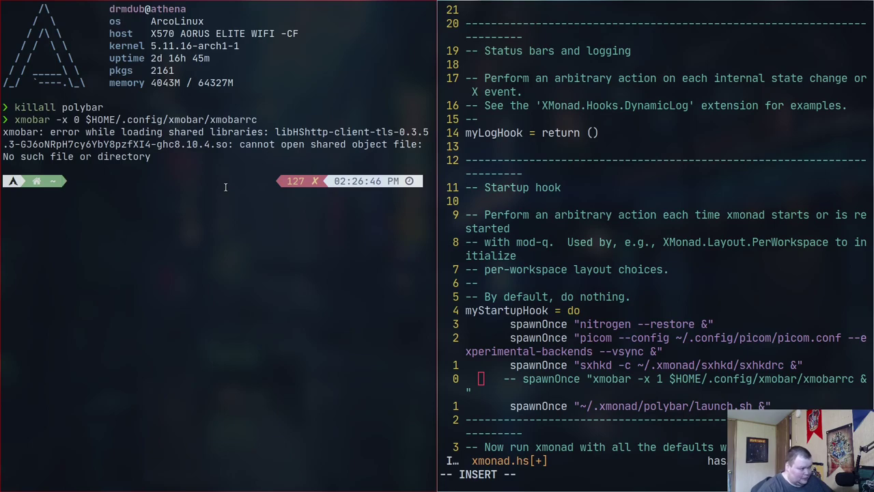
Close the second terminal and quit Vim without saving the edits to xmonad.hs
key(super+shift+c)
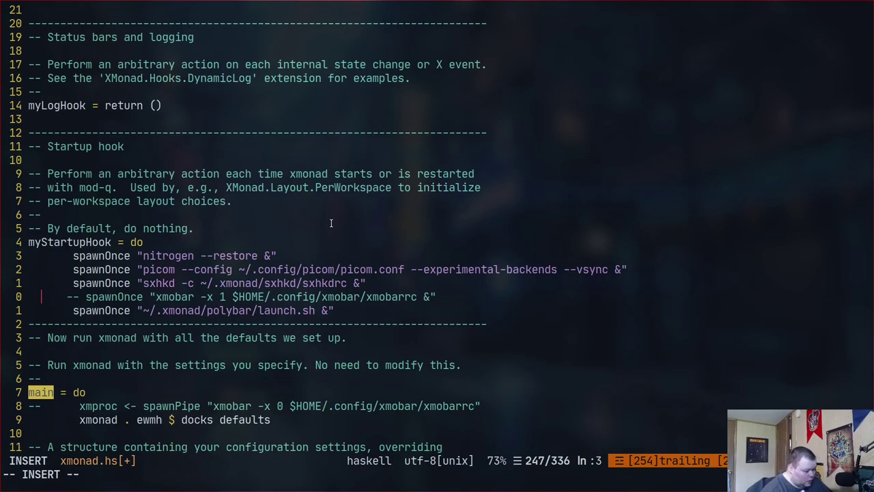
text(ZQ)
key(BackSpace)
key(BackSpace)
key(Escape)
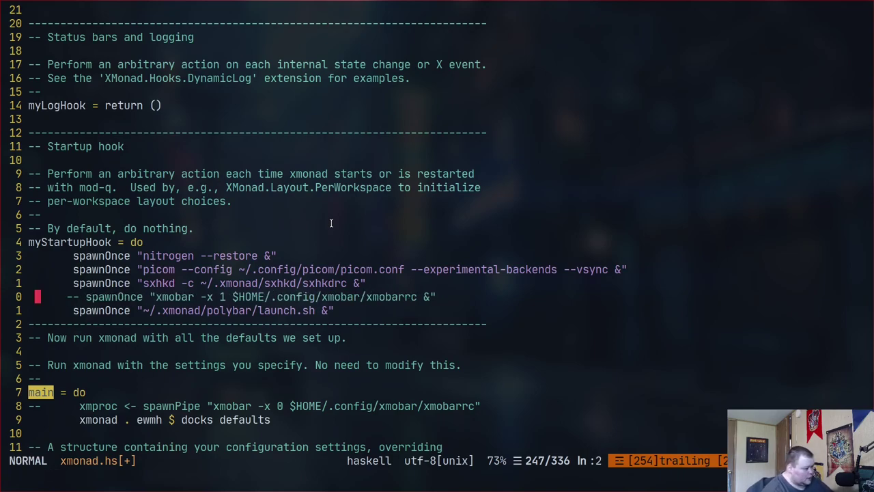
key(shift+z)
key(shift+q)
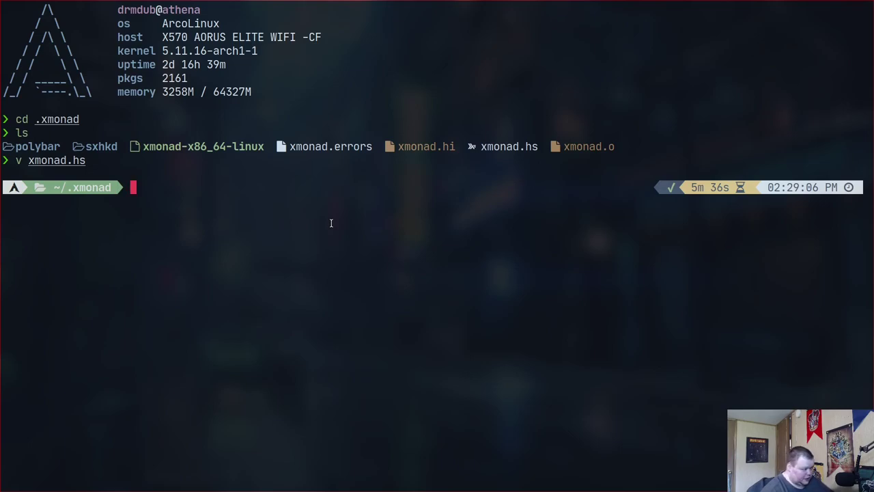
Go up to the home directory and change into .config/xmobar
text(cd .)
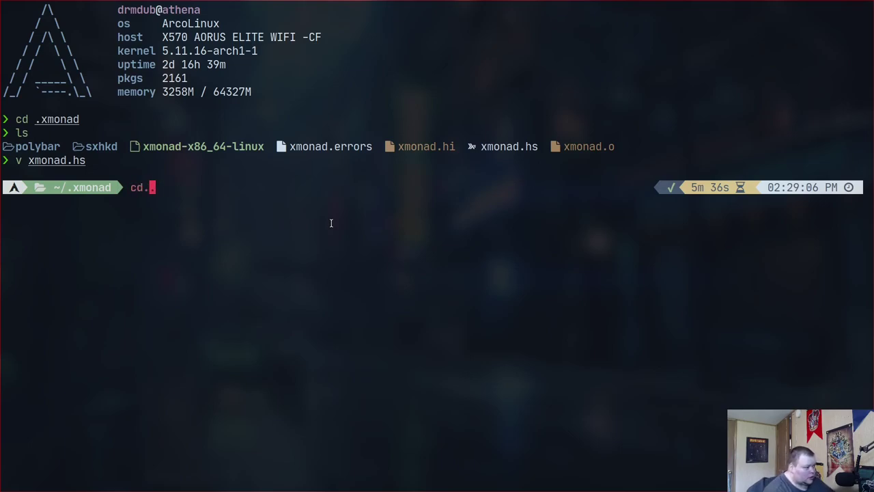
text(.)
key(Return)
text(cd .config/xm)
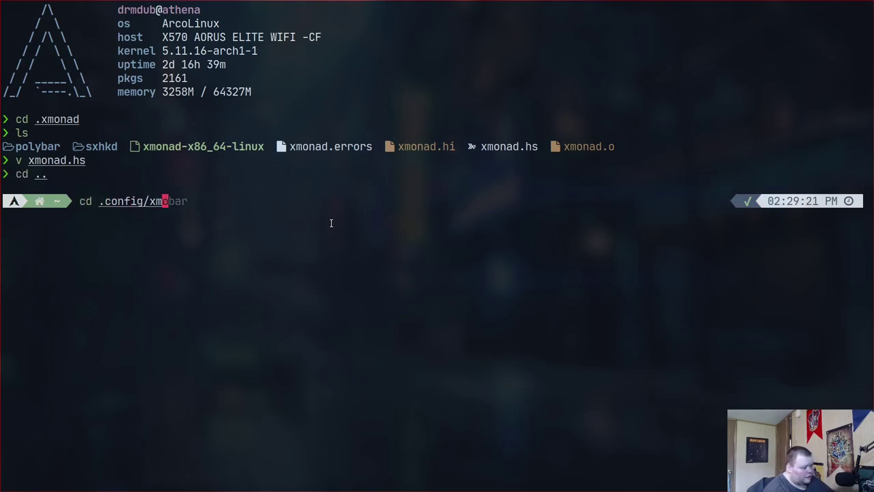
key(Right)
key(Return)
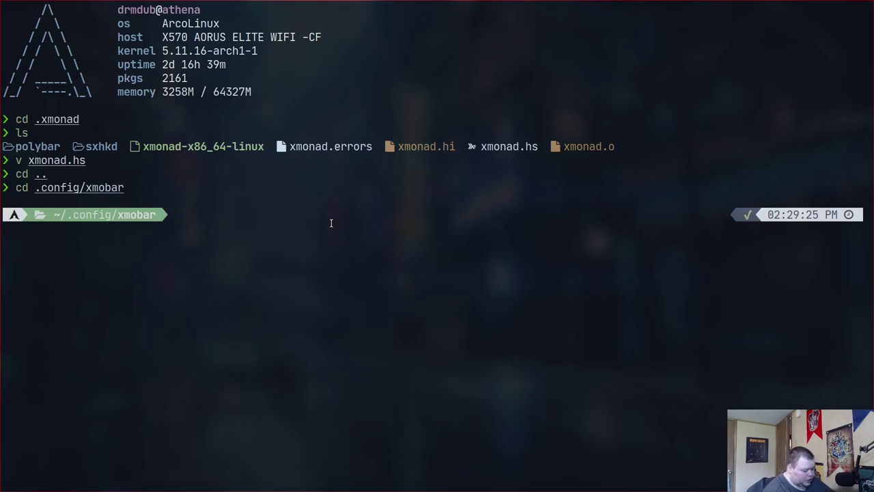
Open xmobarrc in Vim and go to the opening brace of its Config block
text(v )
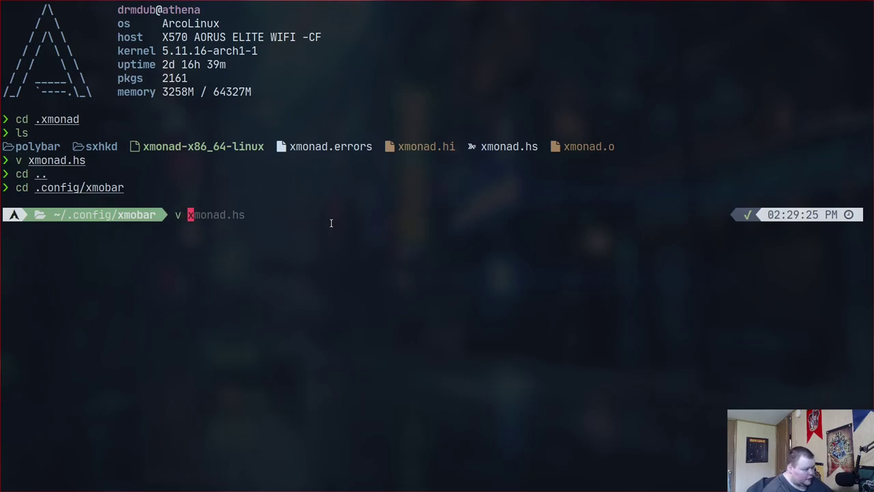
text(xmobarrc)
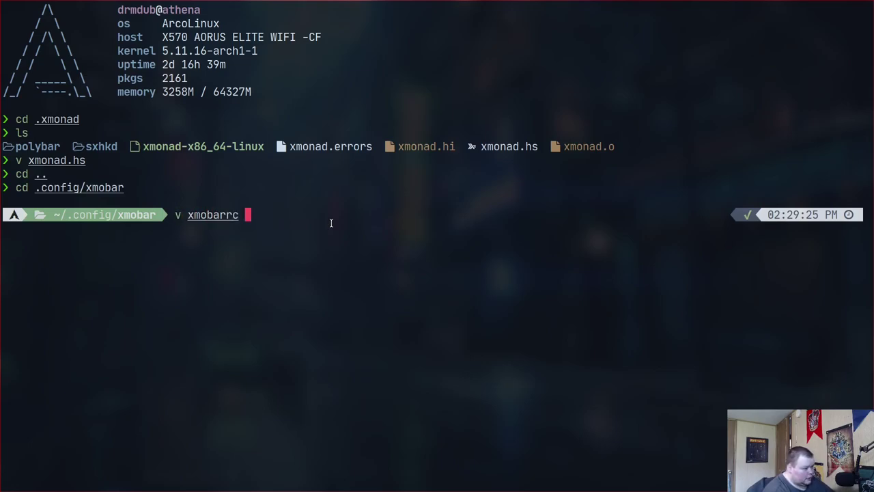
key(Return)
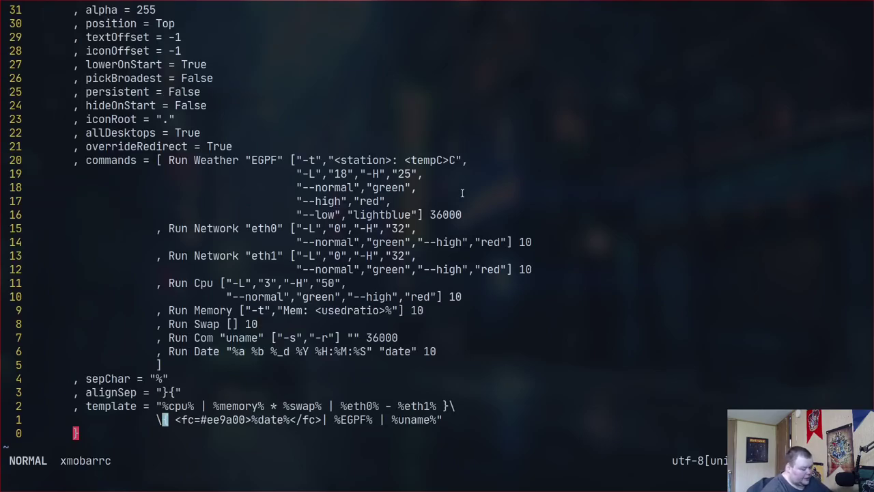
key(percent)
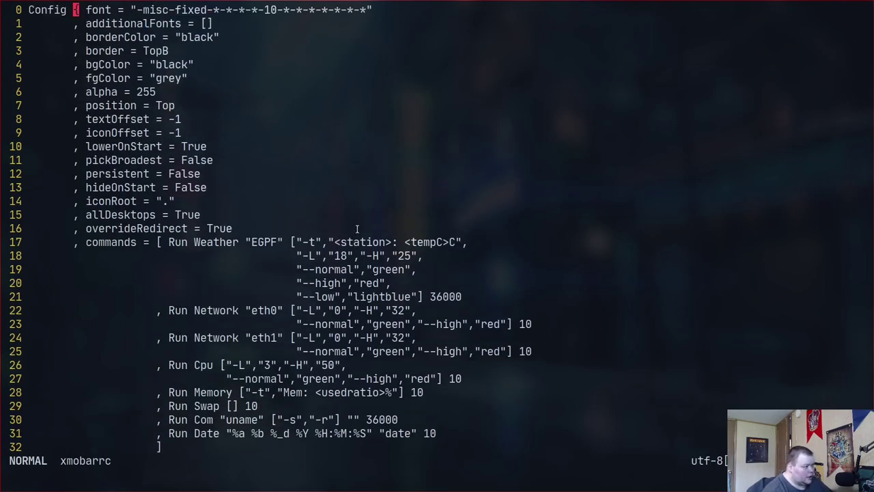